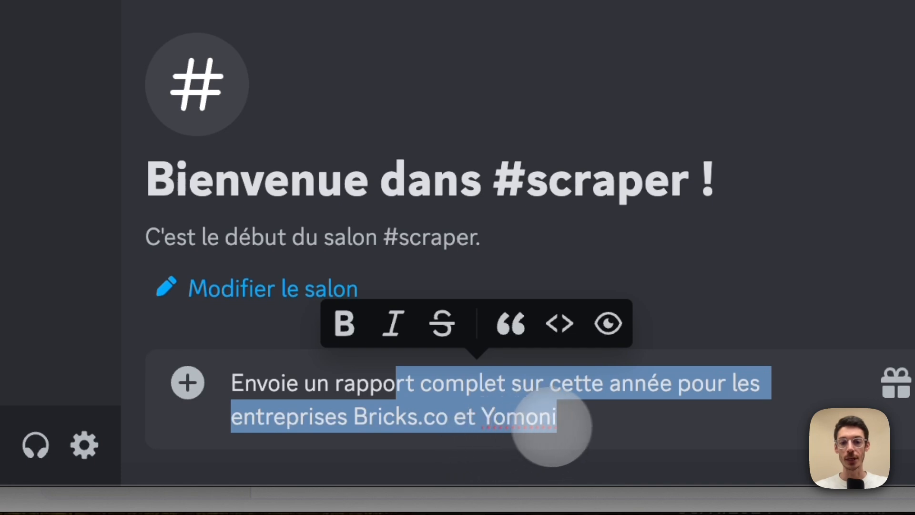
Send the message "Envoie un rapport complet sur cette année pour les entreprises Bricks.co et Yomoni" in the #scraper channel
{"action": "left_click", "coordinate": [555, 422]}
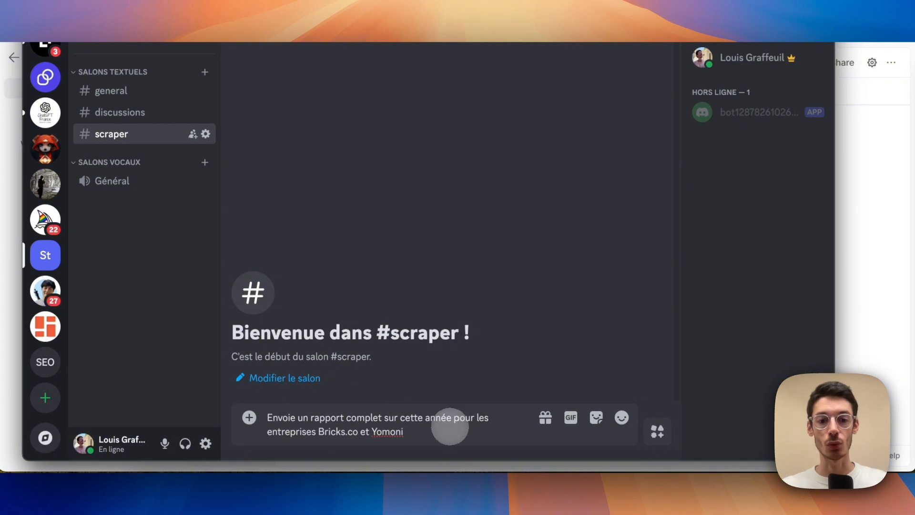
{"action": "key", "text": "Return"}
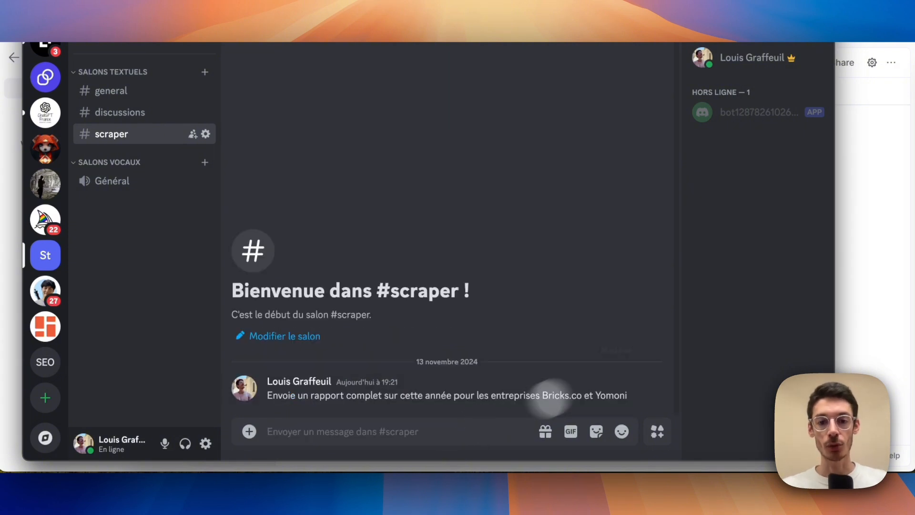
Switch to Scraping Agent Manager, open the lower "Rapport annuel Bricks.co et Yomoni" task and expand its background steps
{"action": "left_click", "coordinate": [857, 254]}
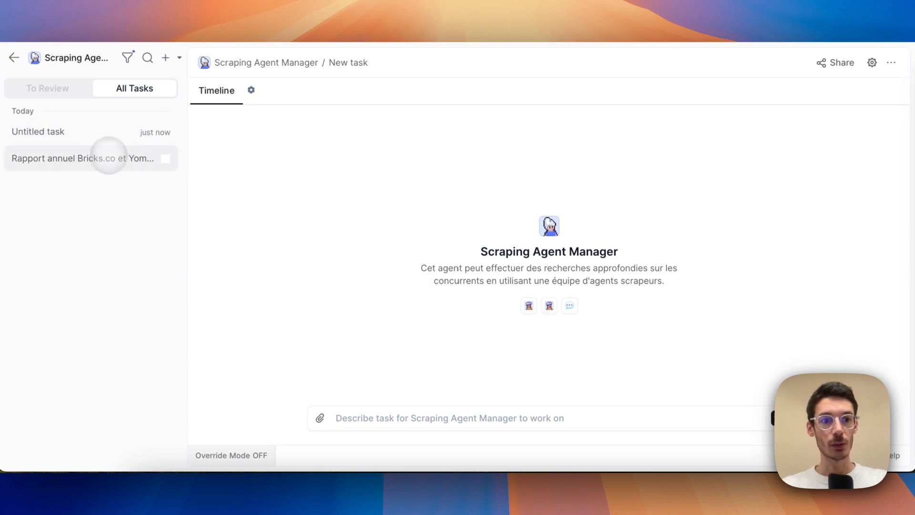
{"action": "left_click", "coordinate": [101, 164]}
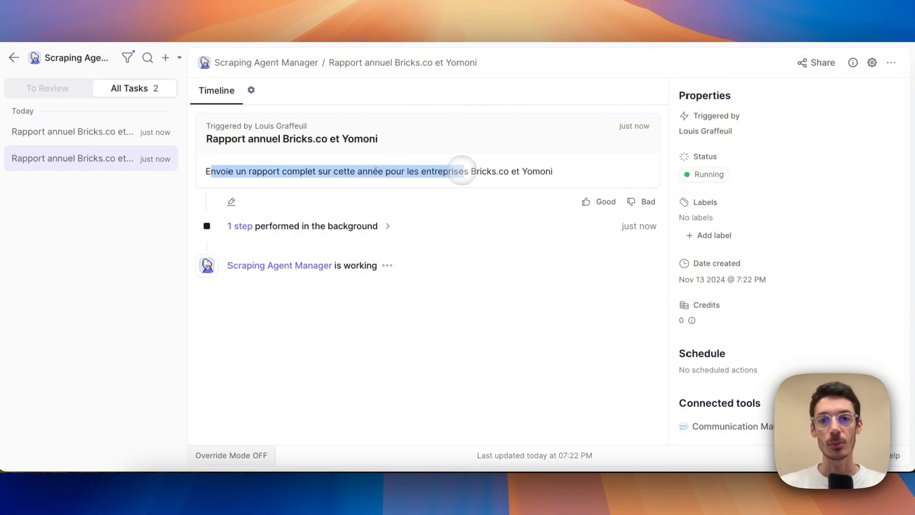
{"action": "left_click", "coordinate": [314, 226]}
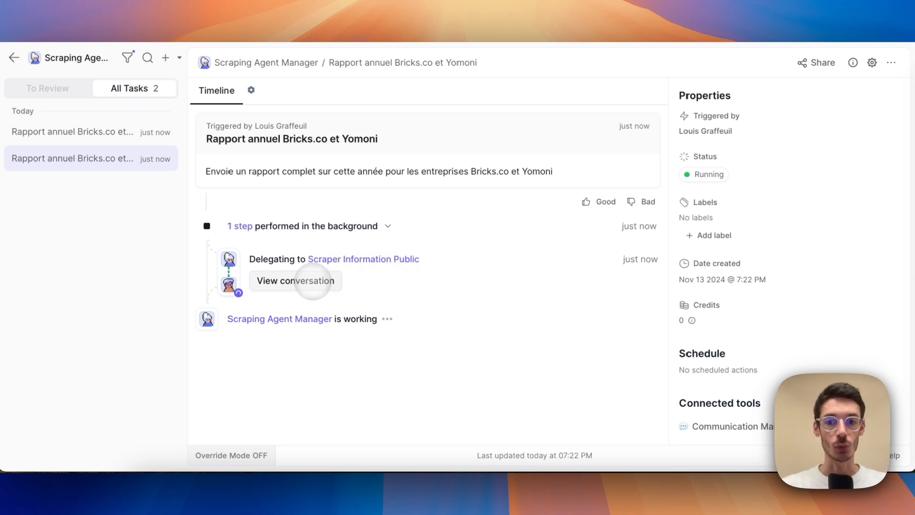
View the conversation delegated to Scraper Information Public, read its instructions, expand its background steps and close the conversation
{"action": "left_click", "coordinate": [313, 281]}
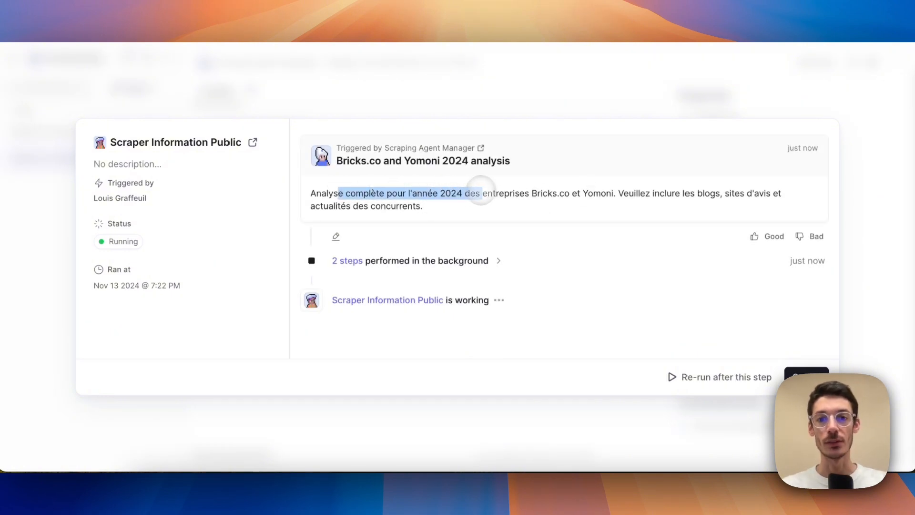
{"action": "left_click_drag", "start_coordinate": [629, 193], "coordinate": [671, 205]}
{"action": "left_click", "coordinate": [423, 207]}
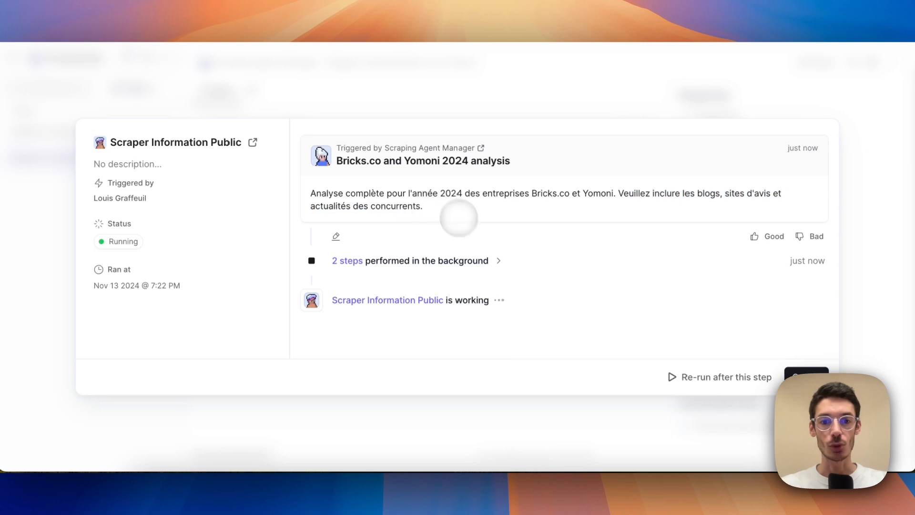
{"action": "left_click", "coordinate": [465, 260]}
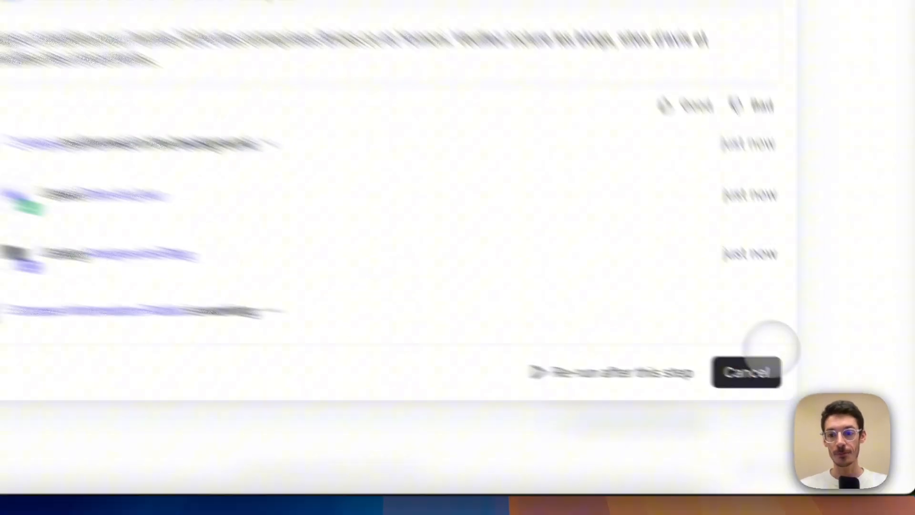
{"action": "left_click", "coordinate": [807, 392]}
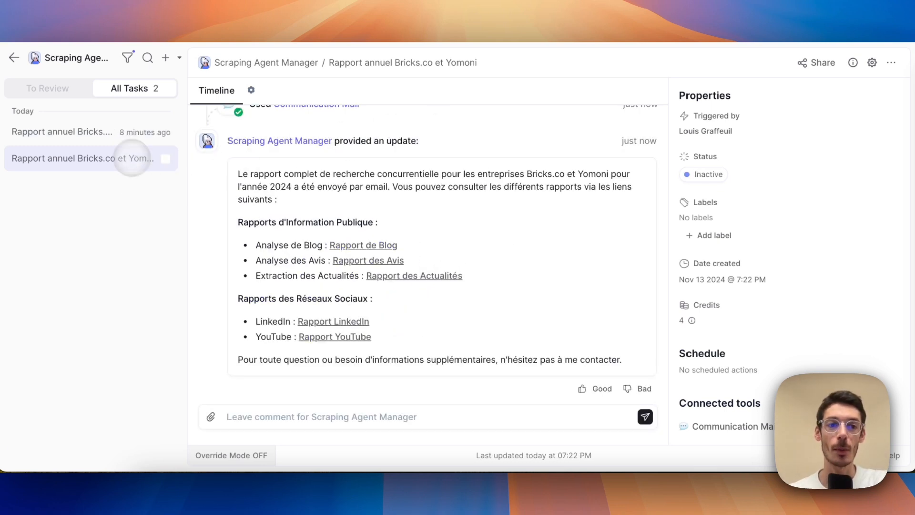
Examine the Scraping Agent Manager's update on the Bricks.co and Yomoni report, including its delegated steps and report links
{"action": "scroll", "coordinate": [353, 190], "scroll_direction": "up", "scroll_amount": 2}
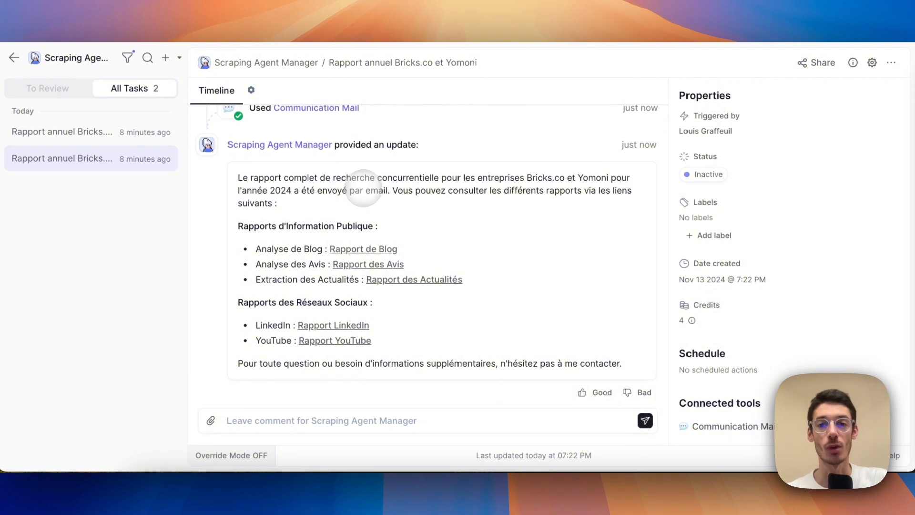
{"action": "scroll", "coordinate": [363, 189], "scroll_direction": "up", "scroll_amount": 5}
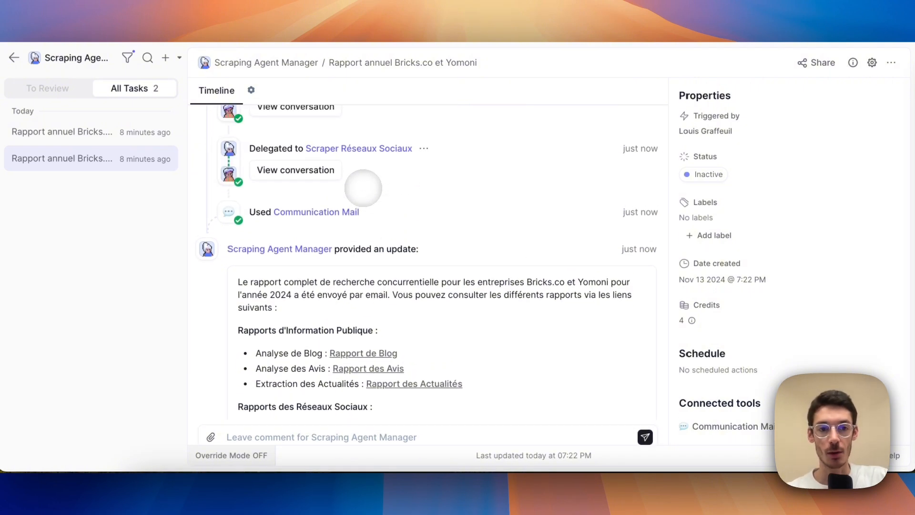
{"action": "scroll", "coordinate": [364, 199], "scroll_direction": "down", "scroll_amount": 4}
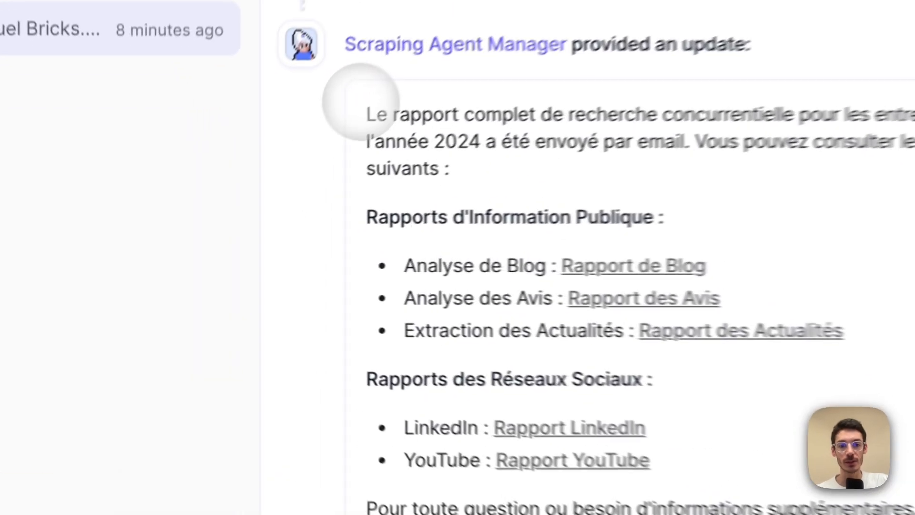
{"action": "left_click_drag", "start_coordinate": [235, 193], "coordinate": [356, 228]}
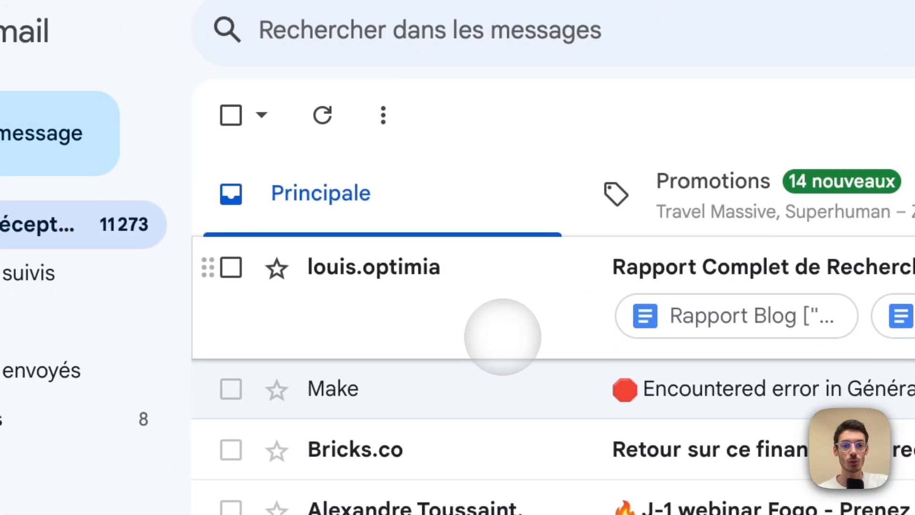
Switch to Gmail, open the 2024 competitive research report email for Bricks.co and Yomoni, and read its report links and attachments
{"action": "left_click", "coordinate": [503, 337]}
{"action": "left_click_drag", "start_coordinate": [305, 203], "coordinate": [914, 217]}
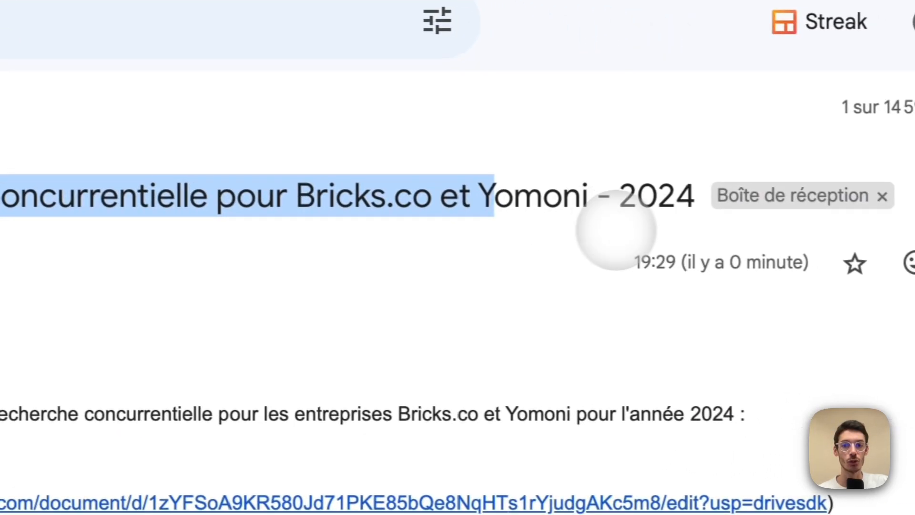
{"action": "double_click", "coordinate": [737, 218]}
{"action": "left_click_drag", "start_coordinate": [292, 219], "coordinate": [869, 217]}
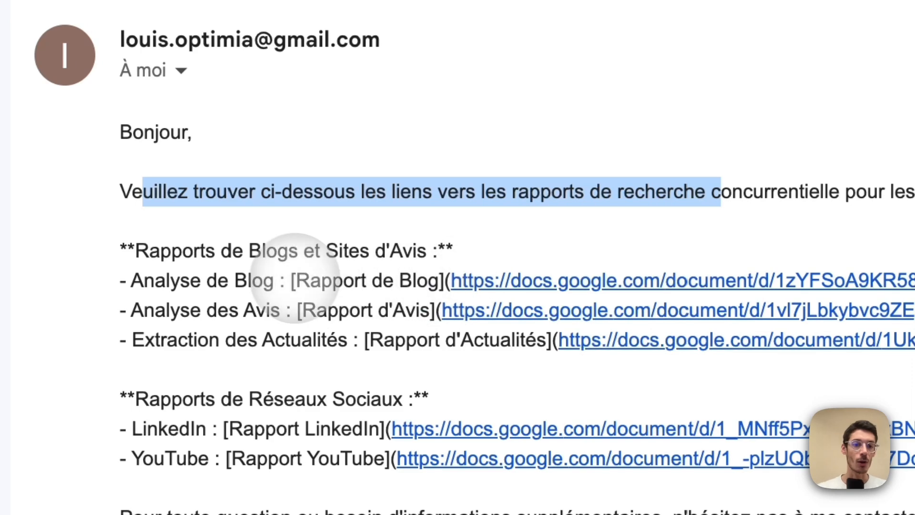
{"action": "left_click_drag", "start_coordinate": [289, 281], "coordinate": [298, 309]}
{"action": "left_click", "coordinate": [199, 254]}
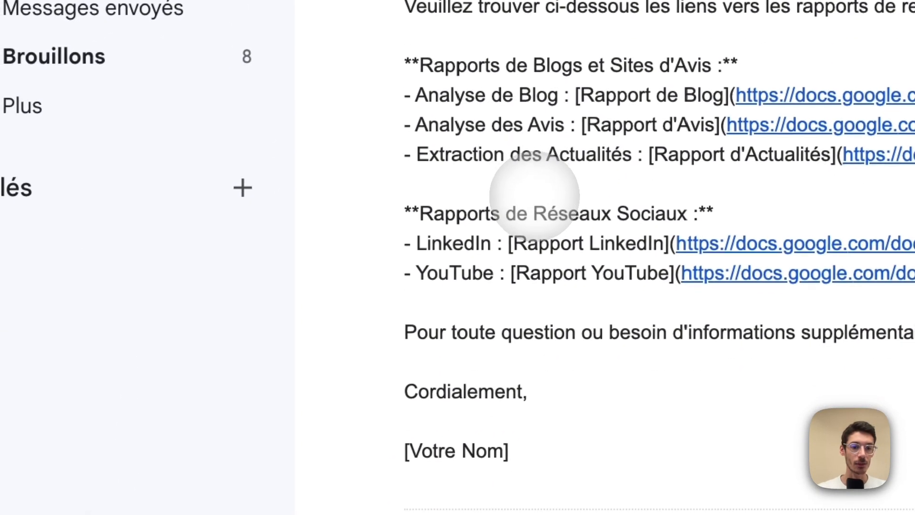
{"action": "scroll", "coordinate": [530, 363], "scroll_direction": "down", "scroll_amount": 5}
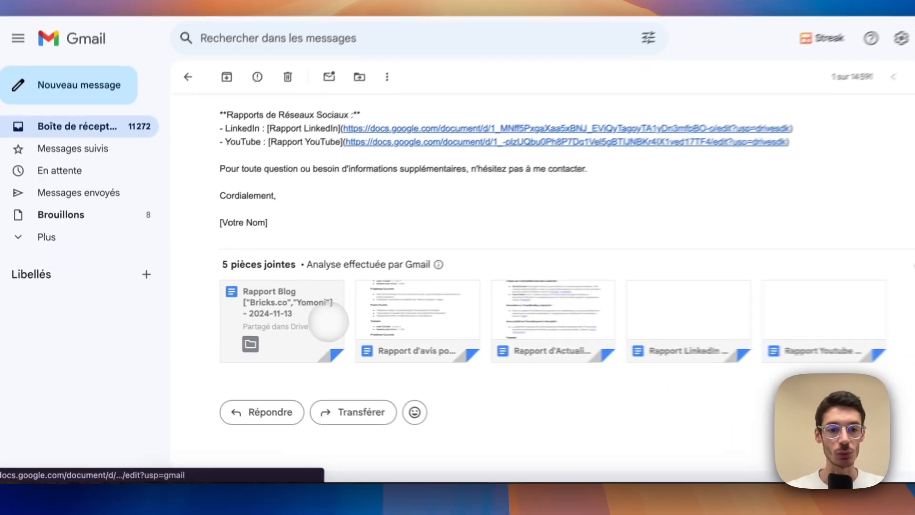
Open the attached Rapport Blog document in Google Docs and read the company summary, themes and examples for Yomoni
{"action": "left_click", "coordinate": [572, 391]}
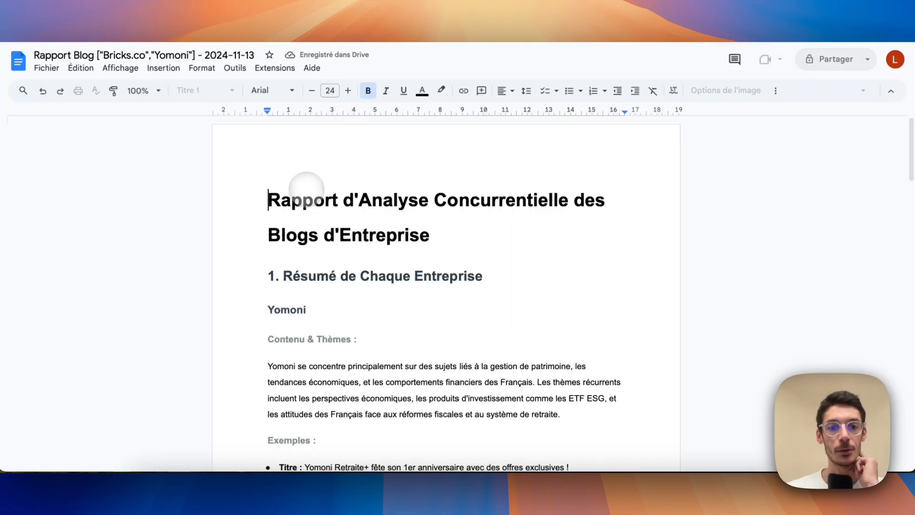
{"action": "scroll", "coordinate": [393, 243], "scroll_direction": "down", "scroll_amount": 3}
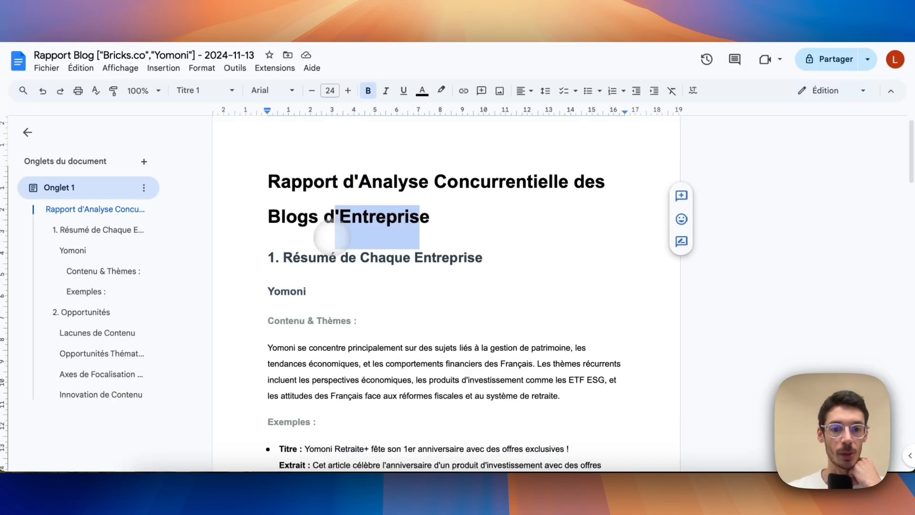
{"action": "left_click_drag", "start_coordinate": [276, 229], "coordinate": [380, 277]}
{"action": "scroll", "coordinate": [380, 277], "scroll_direction": "down", "scroll_amount": 1}
{"action": "left_click_drag", "start_coordinate": [268, 204], "coordinate": [447, 251]}
{"action": "scroll", "coordinate": [369, 245], "scroll_direction": "down", "scroll_amount": 1}
{"action": "left_click_drag", "start_coordinate": [301, 240], "coordinate": [391, 266]}
{"action": "scroll", "coordinate": [393, 267], "scroll_direction": "down", "scroll_amount": 1}
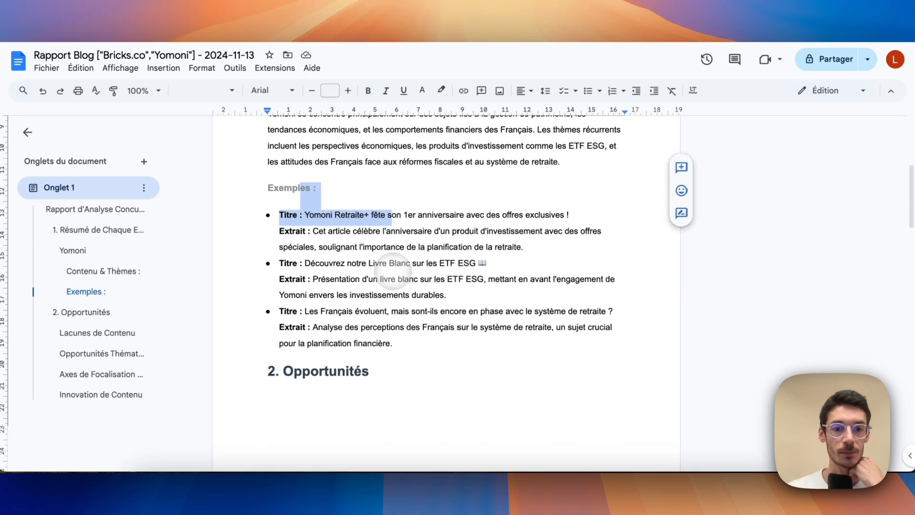
Examine the blog report's opportunities: content gaps, thematic opportunities, focus areas, content innovation and the conclusion
{"action": "scroll", "coordinate": [324, 245], "scroll_direction": "down", "scroll_amount": 7}
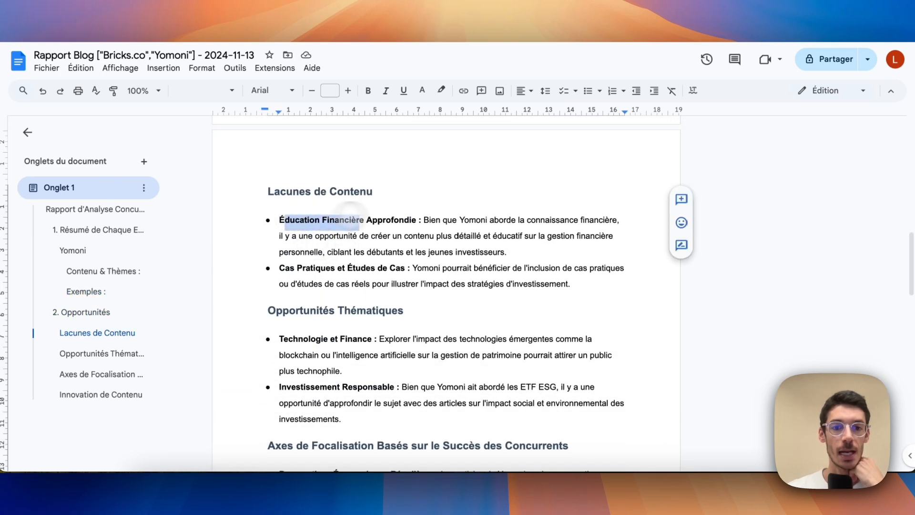
{"action": "scroll", "coordinate": [421, 257], "scroll_direction": "down", "scroll_amount": 1}
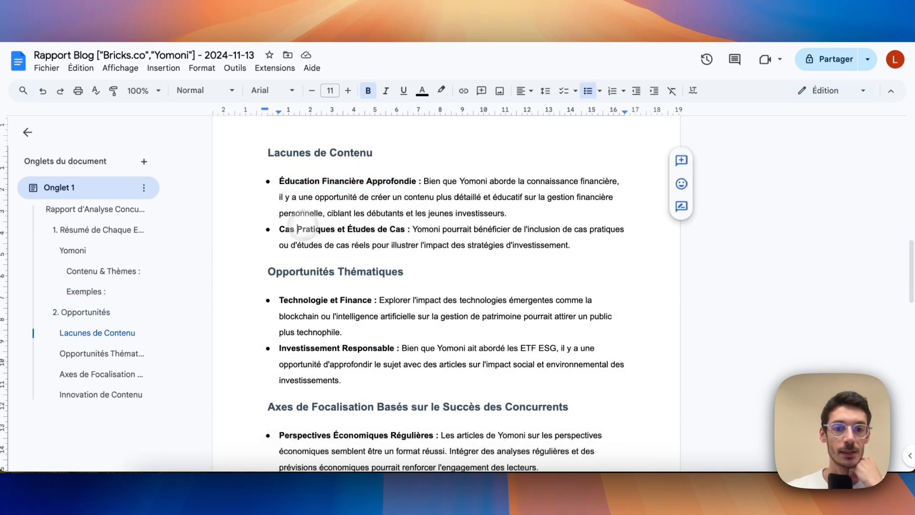
{"action": "scroll", "coordinate": [303, 227], "scroll_direction": "down", "scroll_amount": 3}
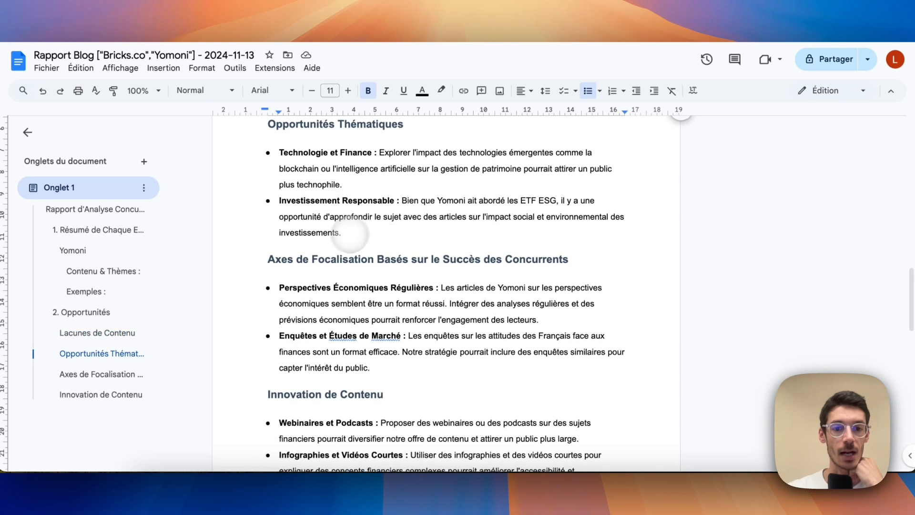
{"action": "left_click", "coordinate": [429, 263]}
{"action": "scroll", "coordinate": [372, 248], "scroll_direction": "down", "scroll_amount": 1}
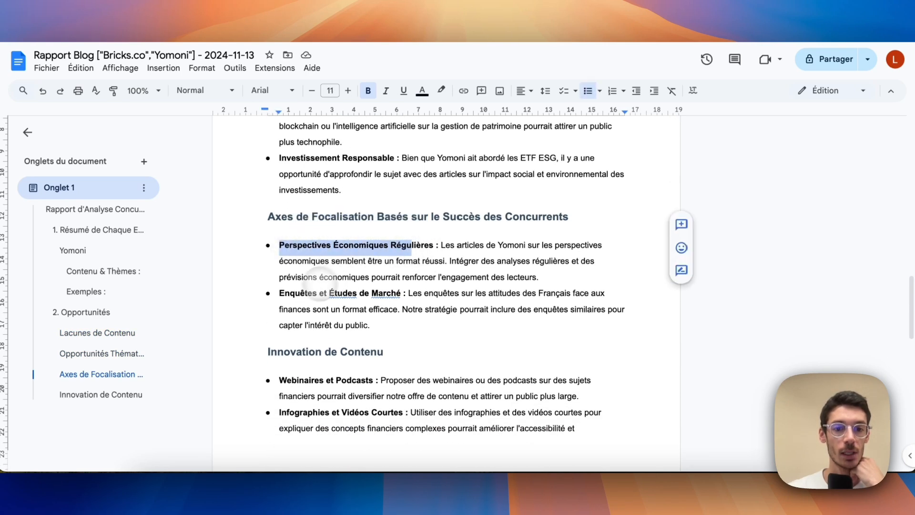
{"action": "scroll", "coordinate": [402, 300], "scroll_direction": "down", "scroll_amount": 2}
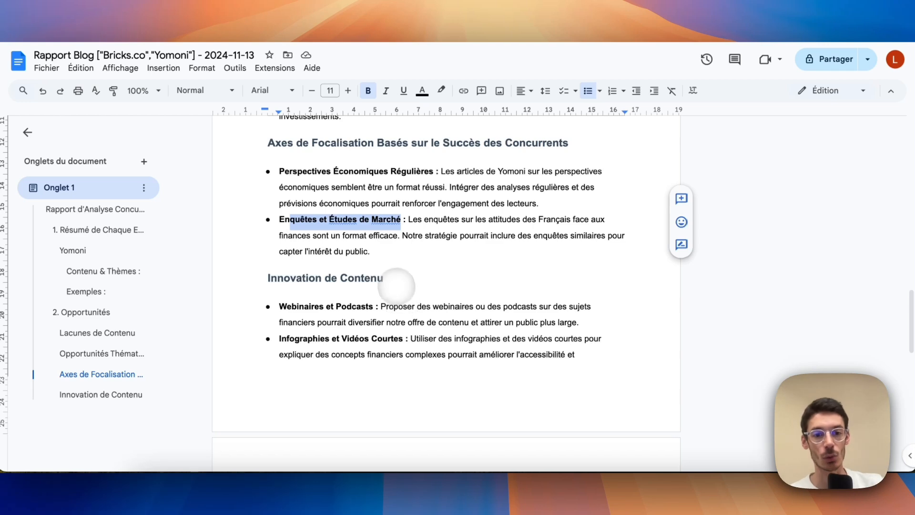
{"action": "left_click_drag", "start_coordinate": [298, 280], "coordinate": [318, 282]}
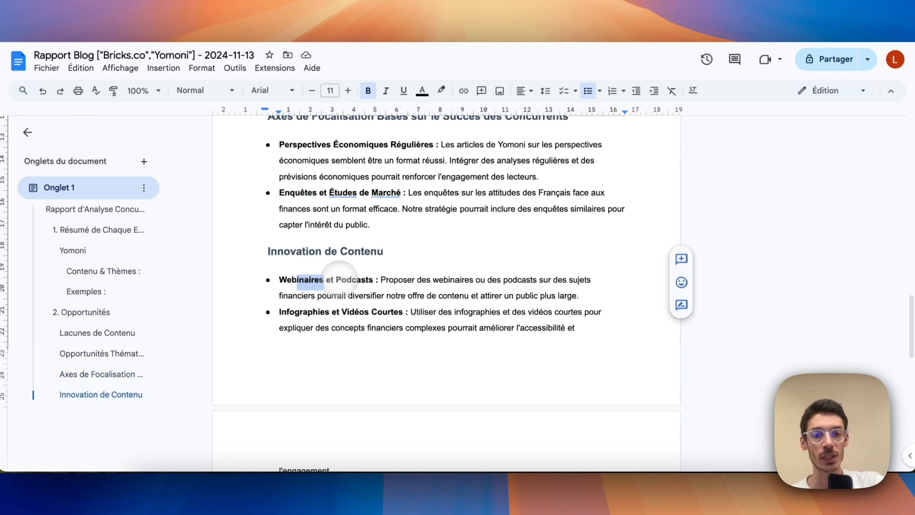
{"action": "scroll", "coordinate": [338, 279], "scroll_direction": "down", "scroll_amount": 8}
{"action": "scroll", "coordinate": [339, 280], "scroll_direction": "up", "scroll_amount": 4}
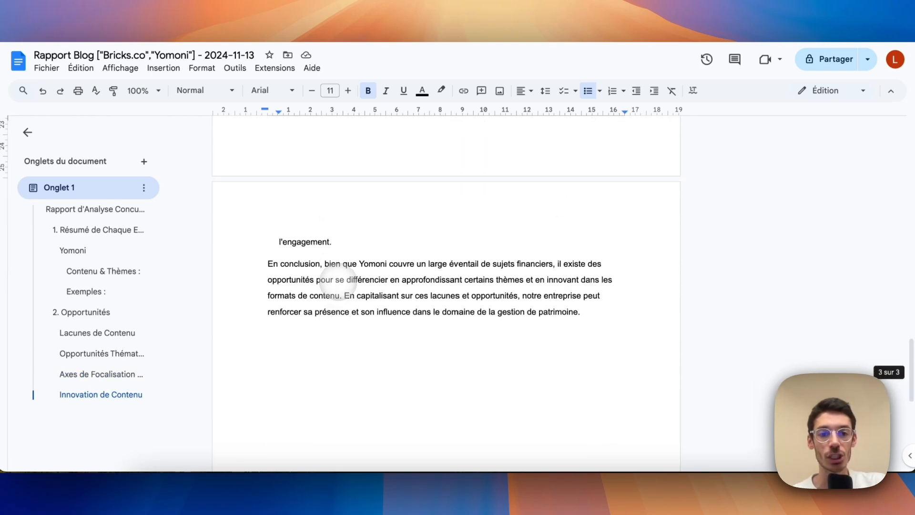
{"action": "scroll", "coordinate": [311, 251], "scroll_direction": "up", "scroll_amount": 15}
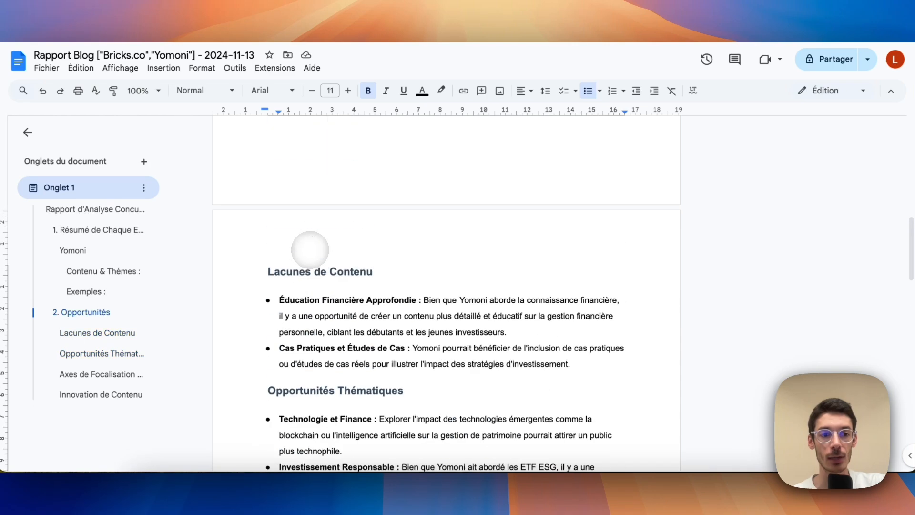
{"action": "scroll", "coordinate": [310, 249], "scroll_direction": "up", "scroll_amount": 2}
{"action": "scroll", "coordinate": [310, 249], "scroll_direction": "down", "scroll_amount": 6}
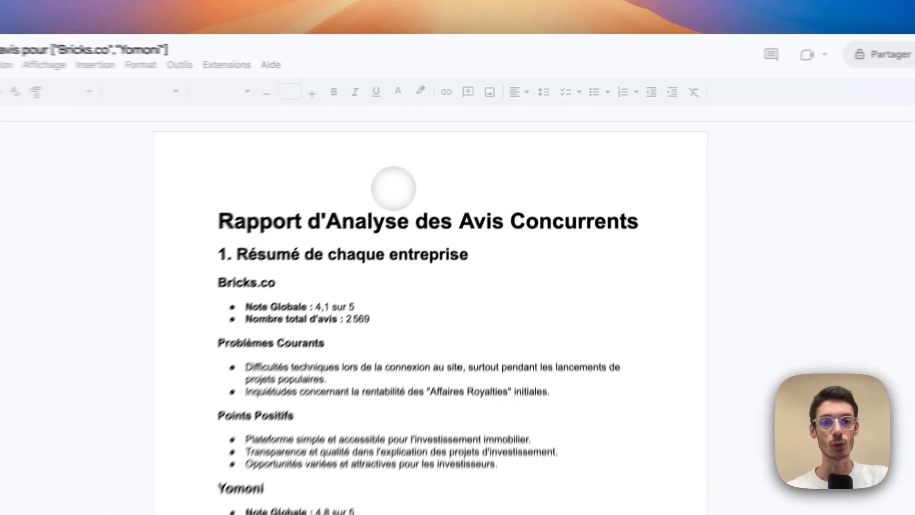
Switch to the Rapport d'avis document and examine the ratings, common problems and positive points for Bricks.co and Yomoni
{"action": "left_click", "coordinate": [359, 319]}
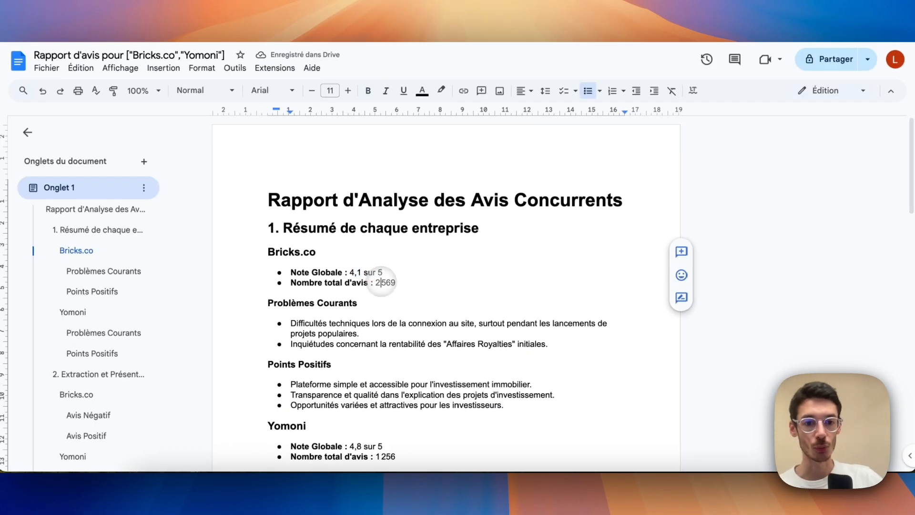
{"action": "scroll", "coordinate": [381, 282], "scroll_direction": "down", "scroll_amount": 5}
{"action": "left_click_drag", "start_coordinate": [291, 130], "coordinate": [324, 191]}
{"action": "scroll", "coordinate": [328, 197], "scroll_direction": "down", "scroll_amount": 1}
{"action": "scroll", "coordinate": [358, 198], "scroll_direction": "down", "scroll_amount": 2}
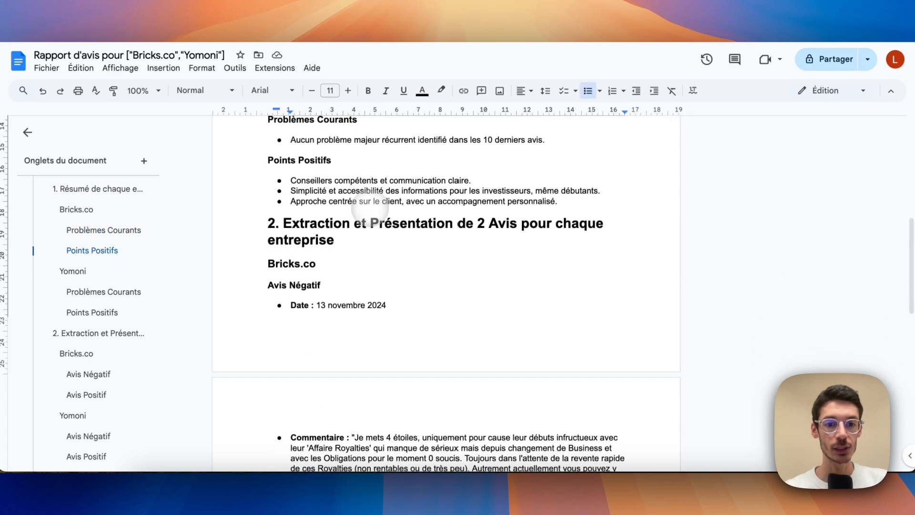
{"action": "scroll", "coordinate": [348, 199], "scroll_direction": "up", "scroll_amount": 7}
{"action": "scroll", "coordinate": [341, 200], "scroll_direction": "down", "scroll_amount": 7}
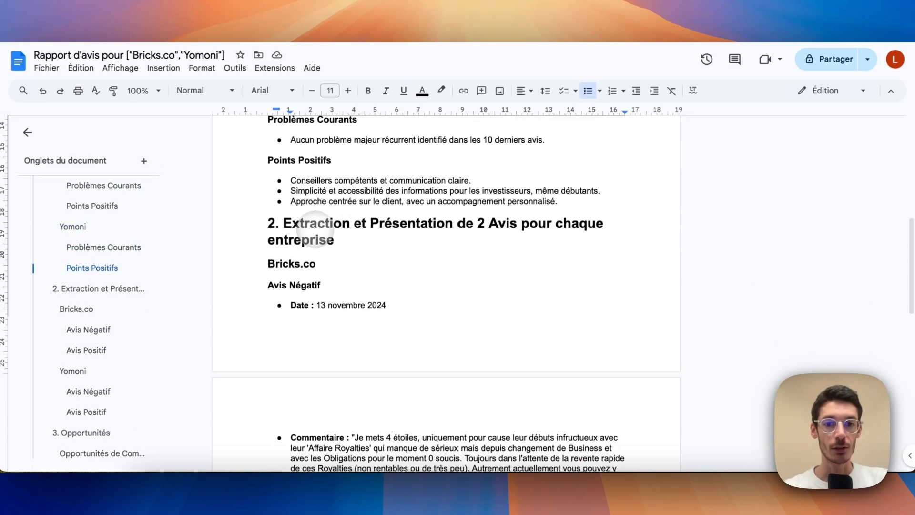
Read the comment of the negative Bricks.co review in the section presenting two reviews per company
{"action": "scroll", "coordinate": [315, 229], "scroll_direction": "down", "scroll_amount": 3}
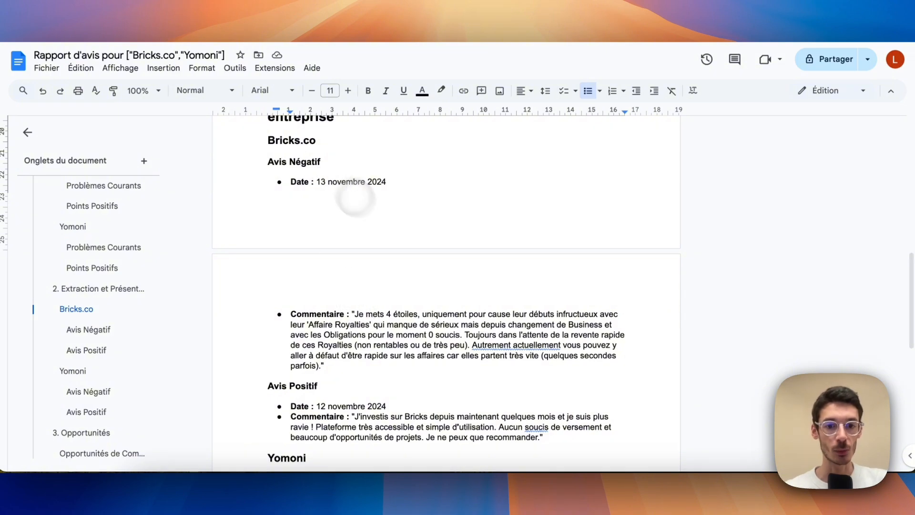
{"action": "left_click_drag", "start_coordinate": [427, 314], "coordinate": [447, 324]}
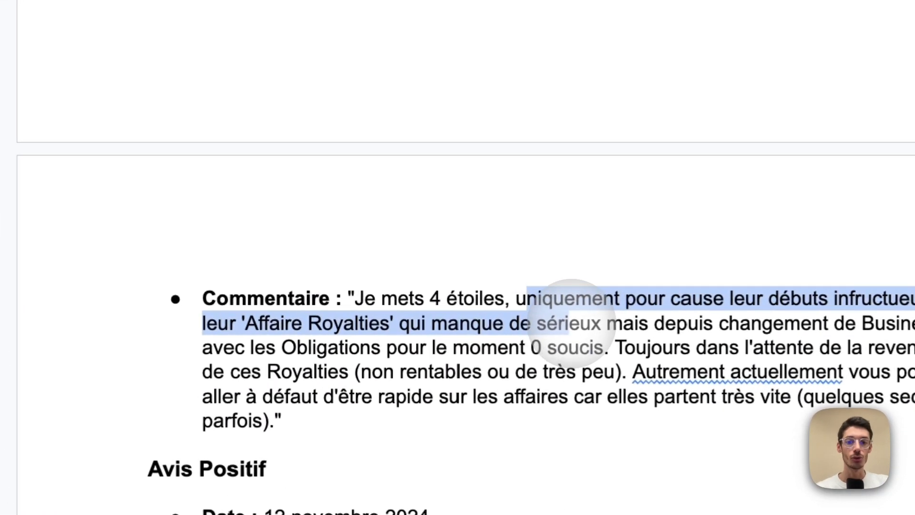
{"action": "scroll", "coordinate": [548, 286], "scroll_direction": "down", "scroll_amount": 1}
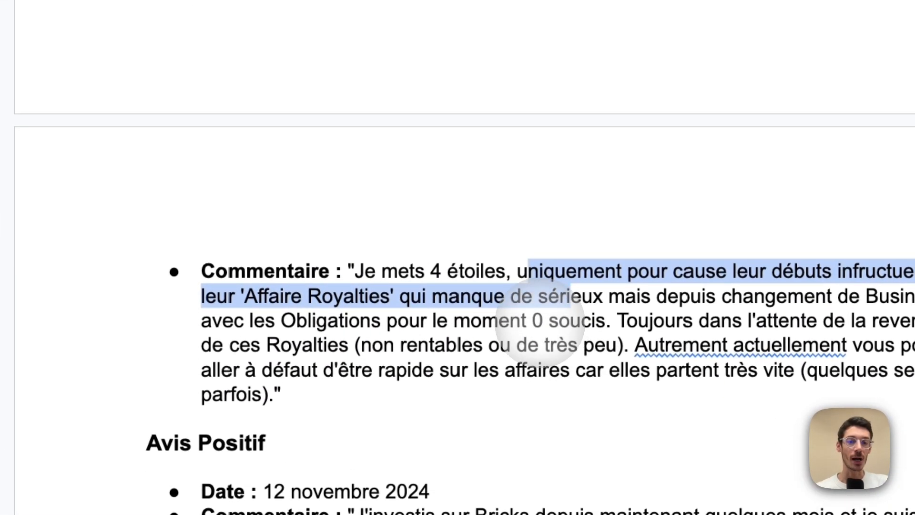
Read the positive Bricks.co review and both Yomoni review sections, highlighting the sentence under Yomoni's negative reviews
{"action": "scroll", "coordinate": [448, 243], "scroll_direction": "down", "scroll_amount": 3}
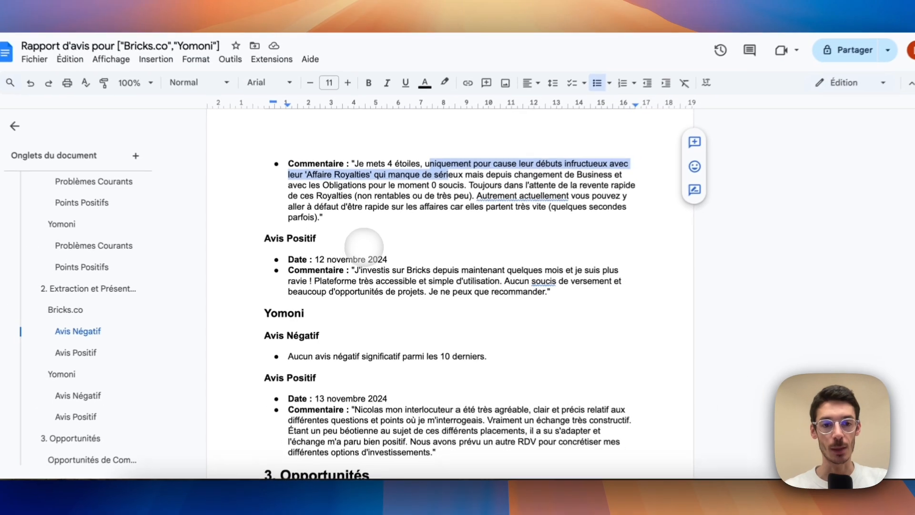
{"action": "scroll", "coordinate": [320, 227], "scroll_direction": "down", "scroll_amount": 1}
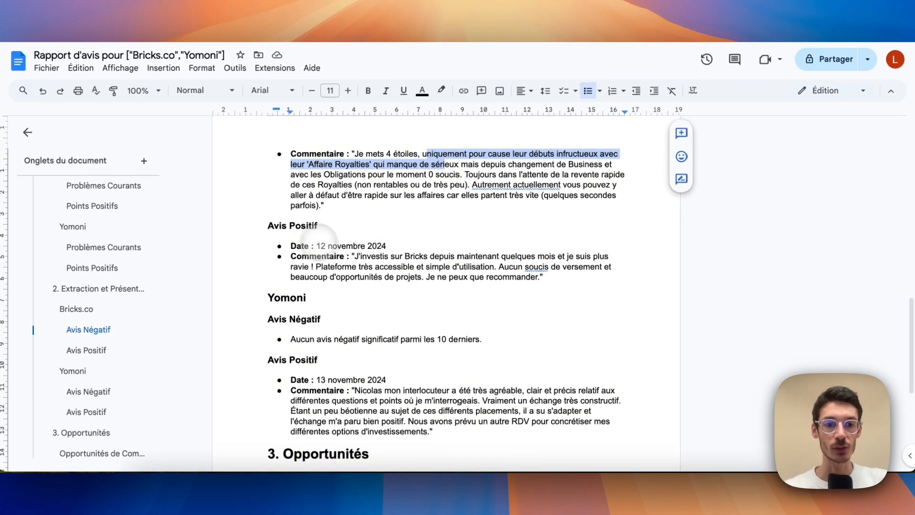
{"action": "left_click_drag", "start_coordinate": [310, 339], "coordinate": [397, 341]}
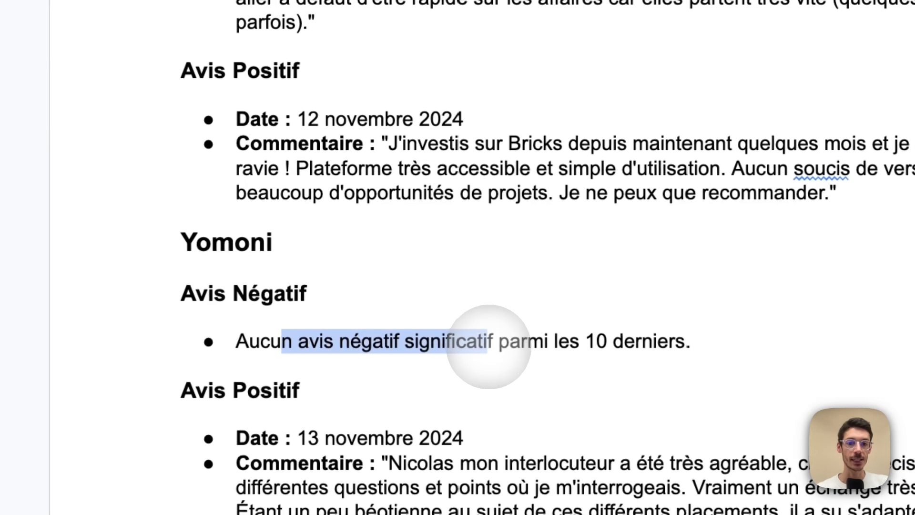
{"action": "left_click_drag", "start_coordinate": [489, 347], "coordinate": [494, 347]}
{"action": "left_click_drag", "start_coordinate": [686, 345], "coordinate": [574, 343]}
{"action": "scroll", "coordinate": [572, 344], "scroll_direction": "down", "scroll_amount": 5}
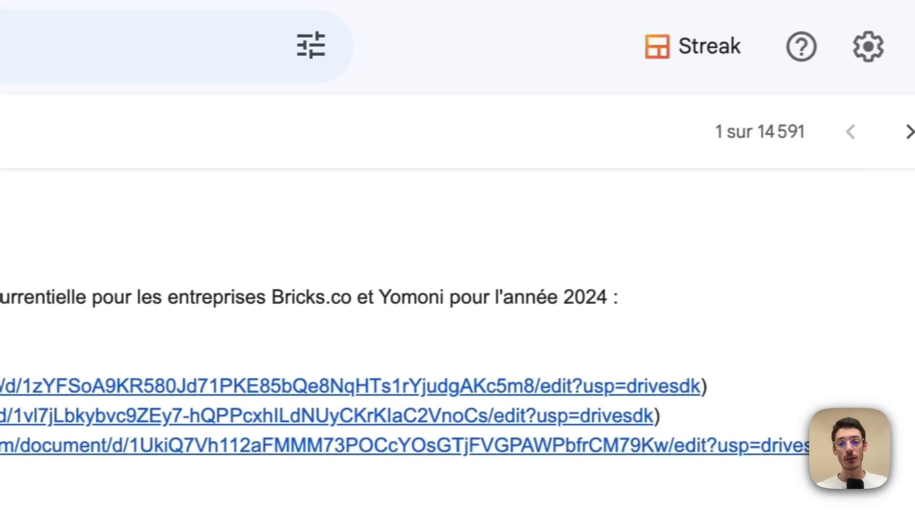
Open the attached Rapport d'Actualités document and examine the news findings for Bricks.co and Yomoni through the closing summary
{"action": "left_click", "coordinate": [536, 329]}
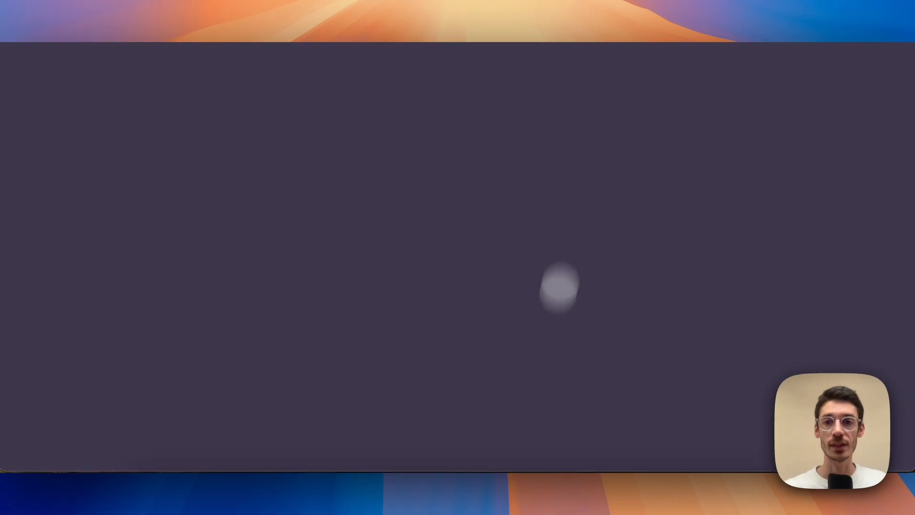
{"action": "scroll", "coordinate": [582, 190], "scroll_direction": "down", "scroll_amount": 1}
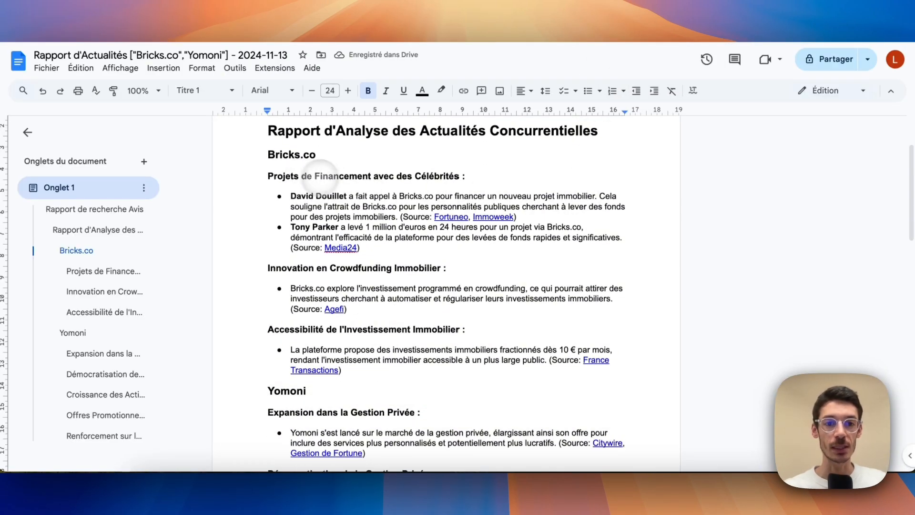
{"action": "scroll", "coordinate": [289, 252], "scroll_direction": "down", "scroll_amount": 3}
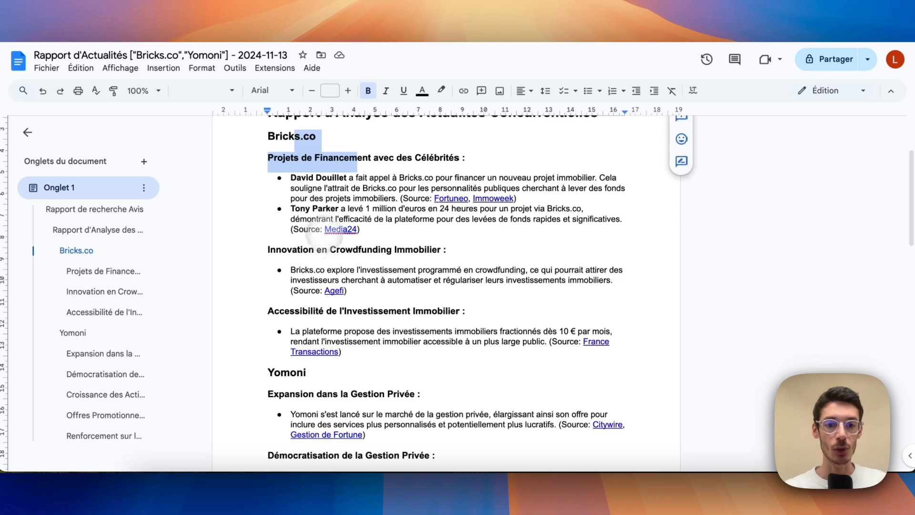
{"action": "scroll", "coordinate": [288, 252], "scroll_direction": "down", "scroll_amount": 9}
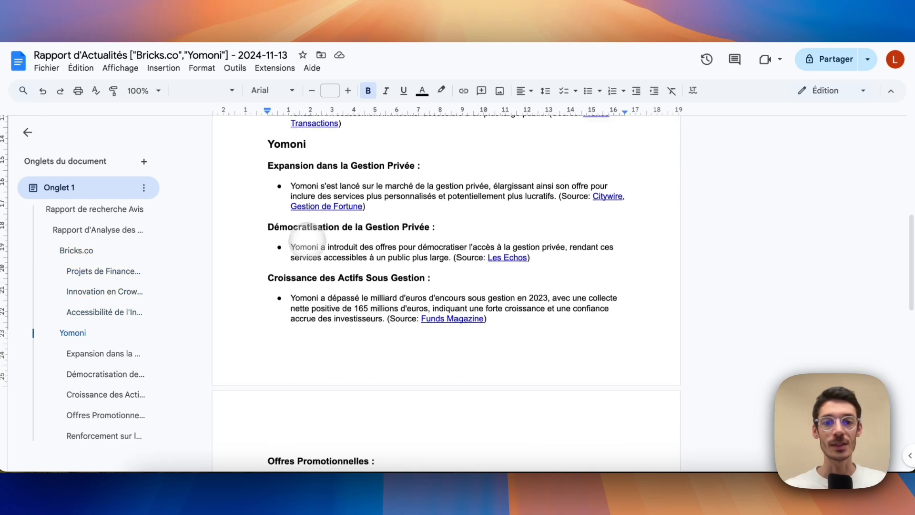
{"action": "scroll", "coordinate": [307, 241], "scroll_direction": "down", "scroll_amount": 7}
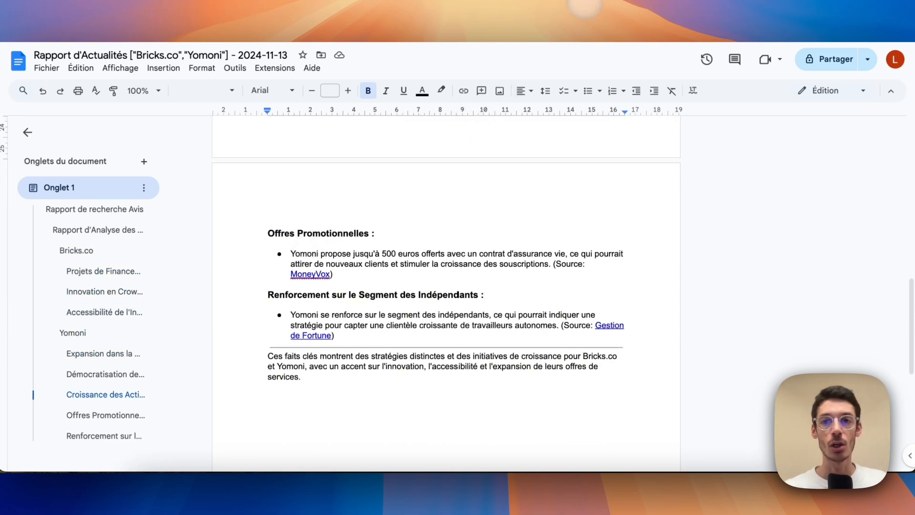
Open the attached Rapport LinkedIn document and examine Bricks.co's themes, CTAs, engagement indicators, posting frequency and hashtags
{"action": "left_click", "coordinate": [584, 8]}
{"action": "left_click", "coordinate": [618, 320]}
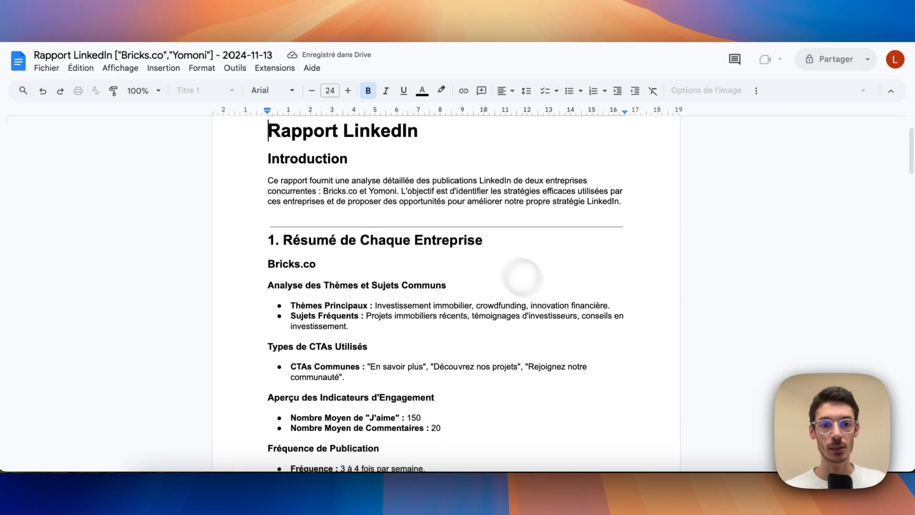
{"action": "scroll", "coordinate": [347, 181], "scroll_direction": "down", "scroll_amount": 3}
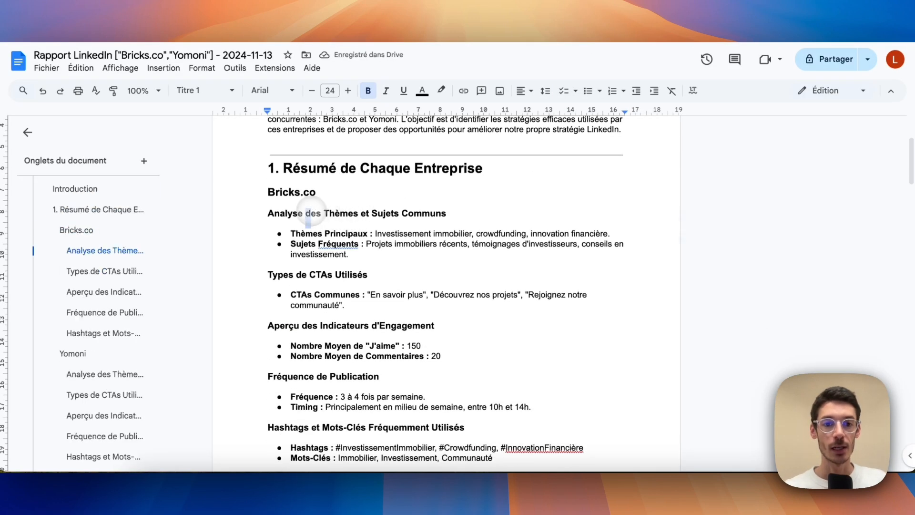
{"action": "left_click_drag", "start_coordinate": [307, 213], "coordinate": [381, 236]}
{"action": "scroll", "coordinate": [384, 243], "scroll_direction": "down", "scroll_amount": 5}
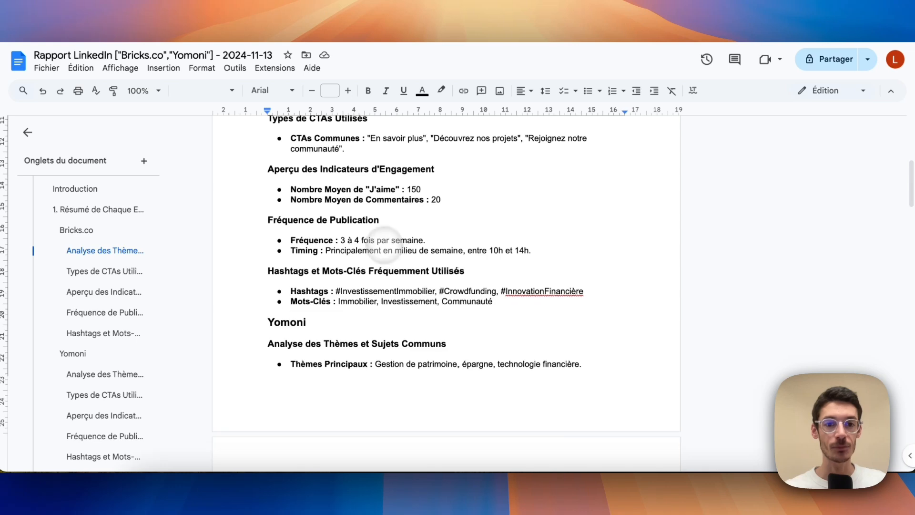
{"action": "left_click", "coordinate": [349, 169]}
{"action": "left_click_drag", "start_coordinate": [348, 169], "coordinate": [450, 199]}
{"action": "scroll", "coordinate": [450, 199], "scroll_direction": "down", "scroll_amount": 2}
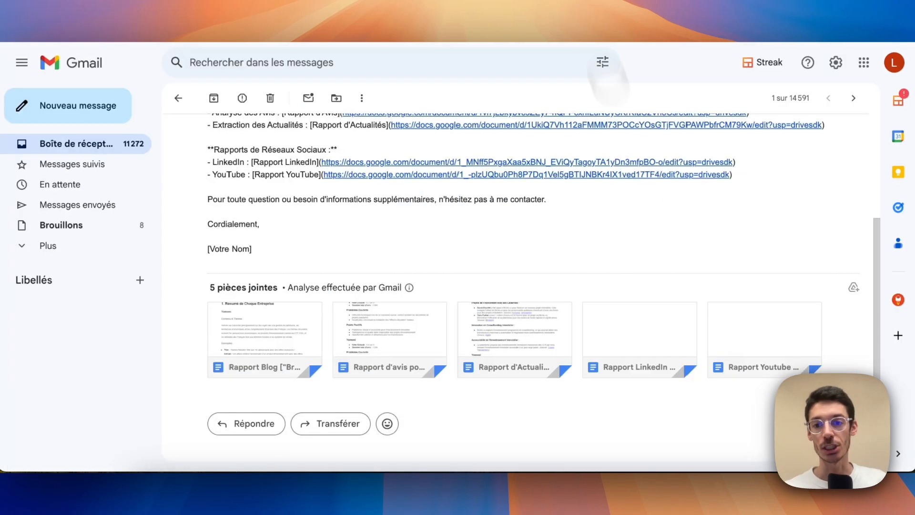
Open the attached Rapport Youtube document, skim the channel analysis, and return to the report email in Gmail
{"action": "left_click", "coordinate": [754, 313]}
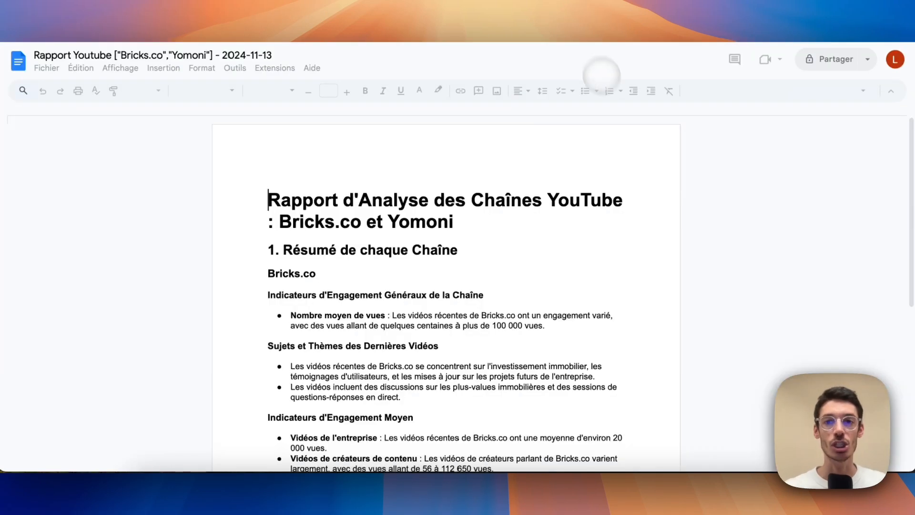
{"action": "scroll", "coordinate": [571, 161], "scroll_direction": "down", "scroll_amount": 3}
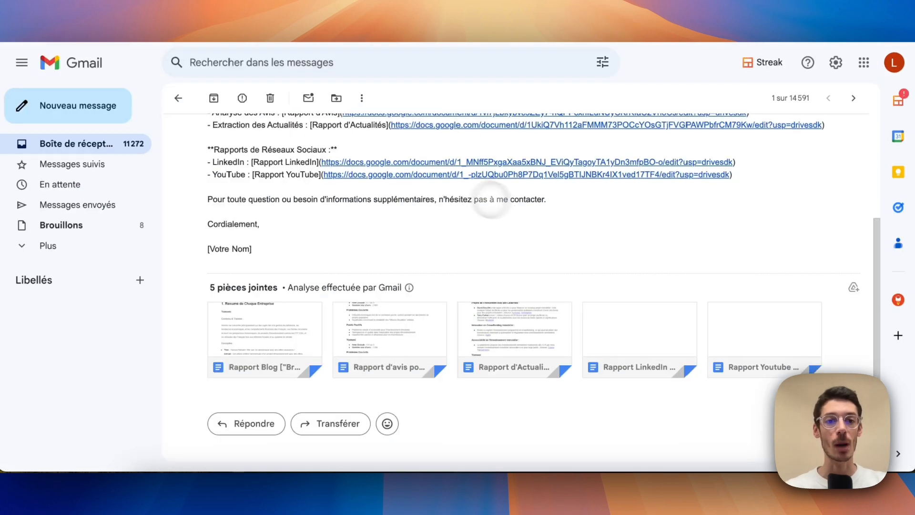
{"action": "scroll", "coordinate": [396, 155], "scroll_direction": "up", "scroll_amount": 2}
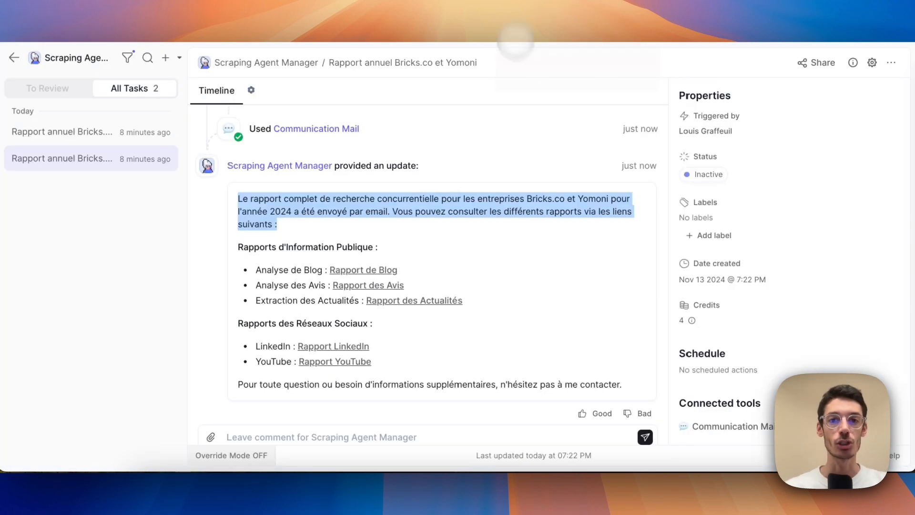
Switch to the Scraping Agent Manager task and review its timeline from the initial request through the delegated scrapers to the final update
{"action": "left_click", "coordinate": [429, 153]}
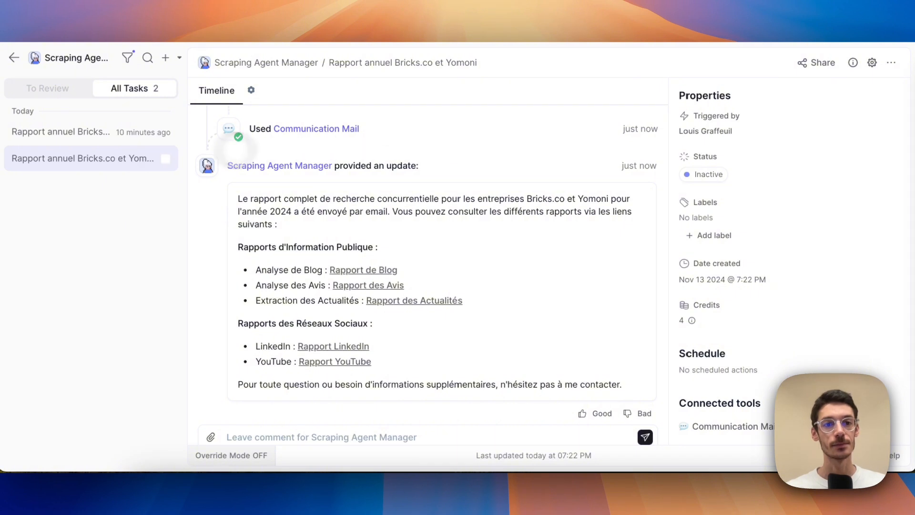
{"action": "scroll", "coordinate": [410, 181], "scroll_direction": "up", "scroll_amount": 10}
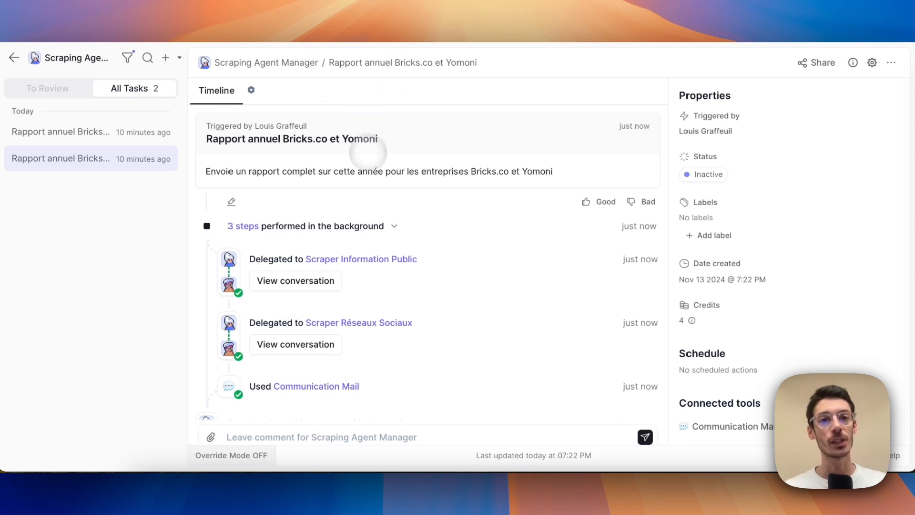
{"action": "scroll", "coordinate": [371, 173], "scroll_direction": "down", "scroll_amount": 2}
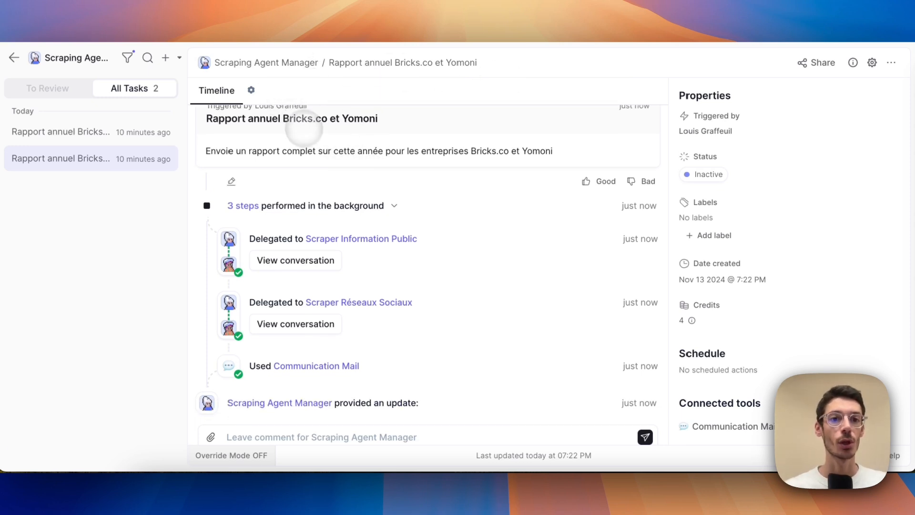
{"action": "scroll", "coordinate": [327, 170], "scroll_direction": "down", "scroll_amount": 10}
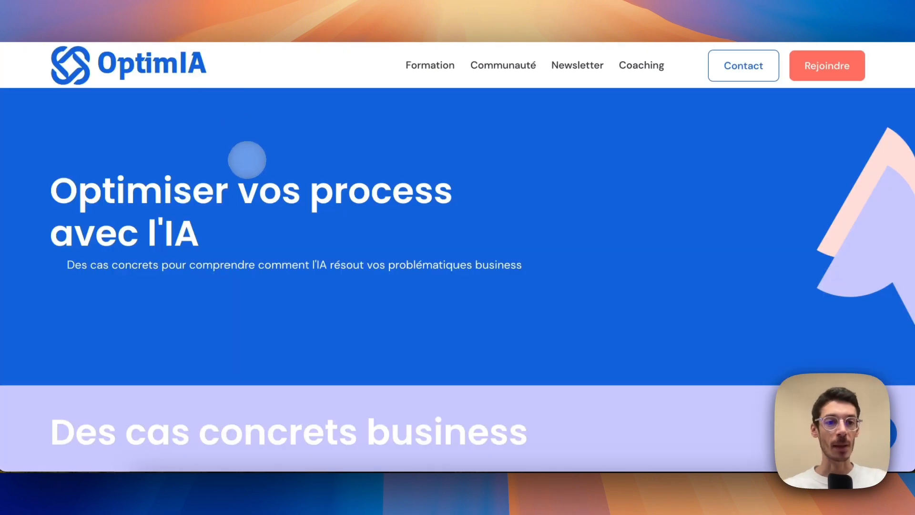
Switch to the OptimIA website and look through the business case cards under "Des cas concrets business"
{"action": "scroll", "coordinate": [248, 159], "scroll_direction": "down", "scroll_amount": 5}
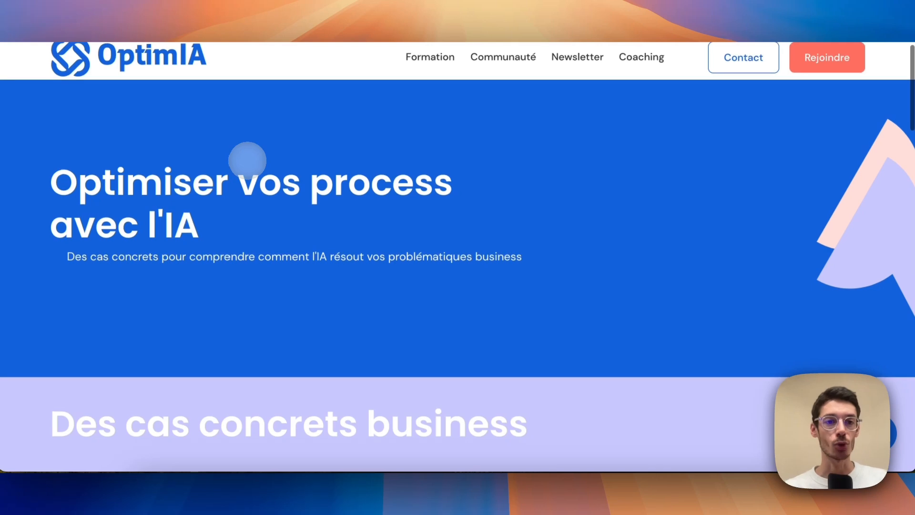
{"action": "scroll", "coordinate": [248, 159], "scroll_direction": "down", "scroll_amount": 5}
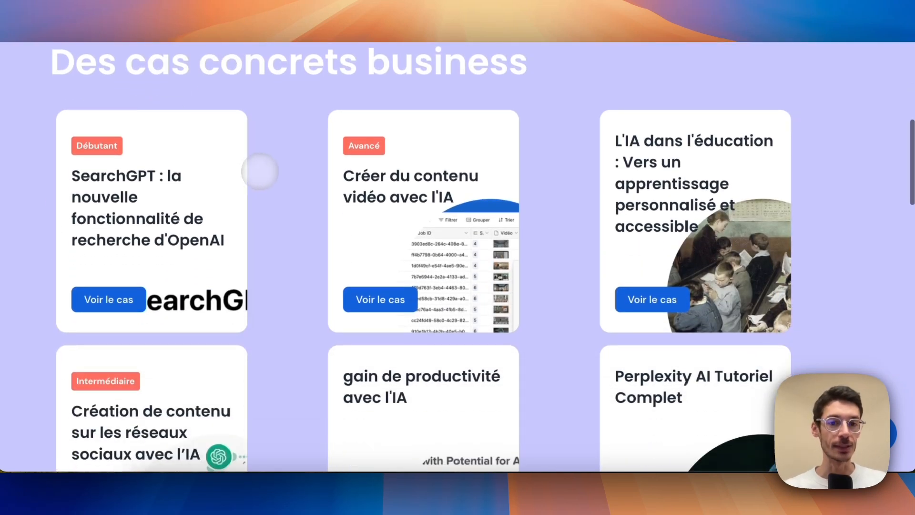
{"action": "scroll", "coordinate": [288, 165], "scroll_direction": "up", "scroll_amount": 3}
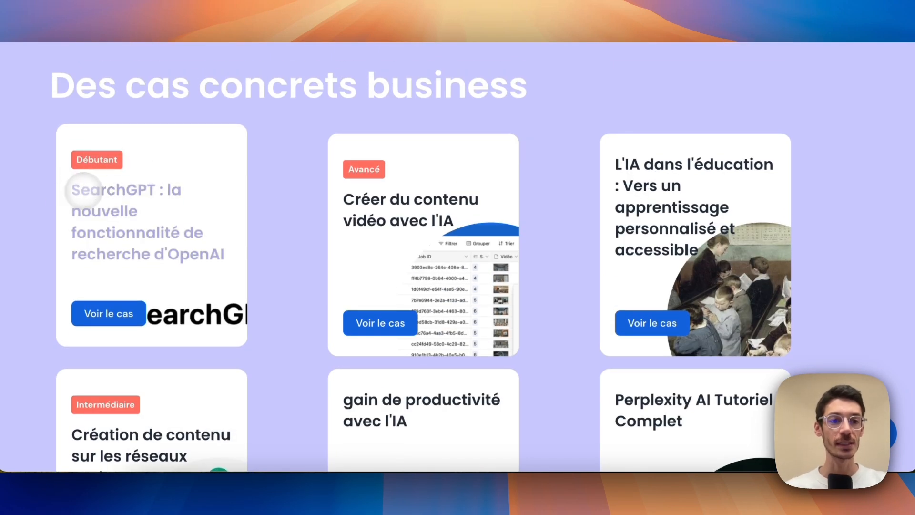